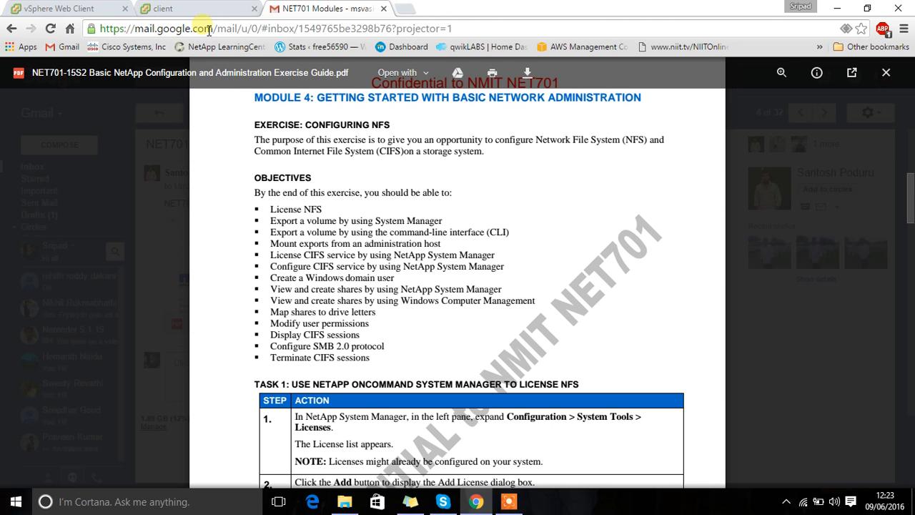
Step: Switch to the client virtual machine's console
left_click(196, 9)
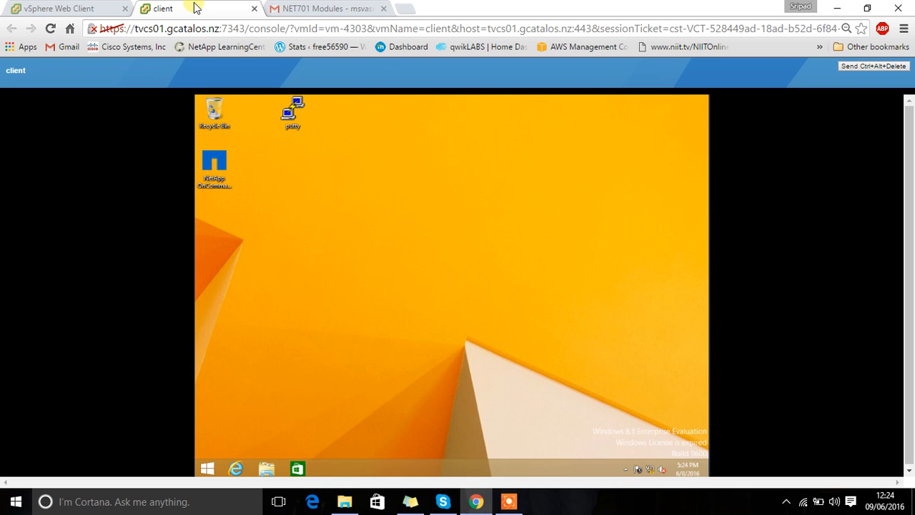
left_click(787, 502)
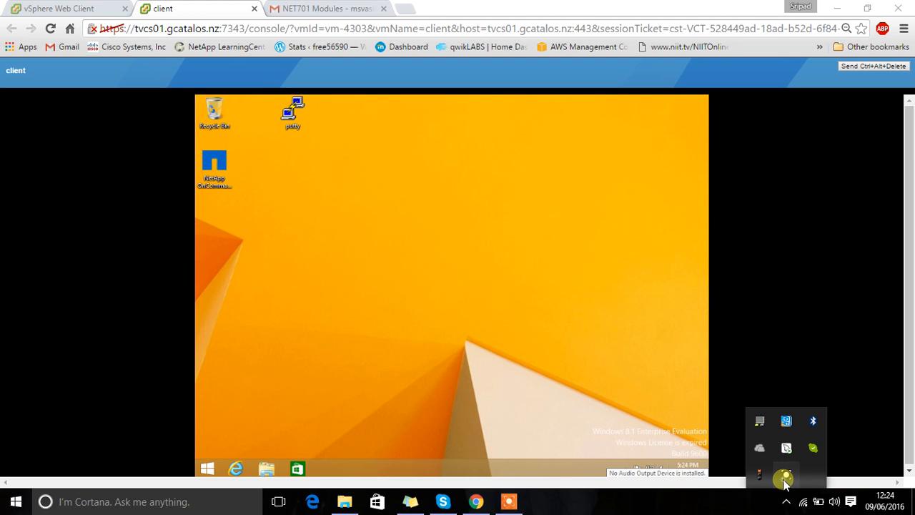
left_click(787, 477)
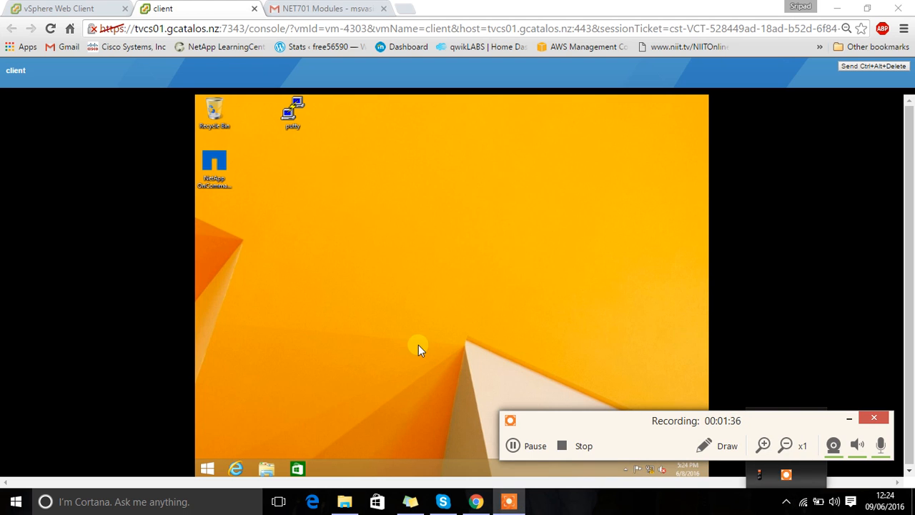
left_click(536, 445)
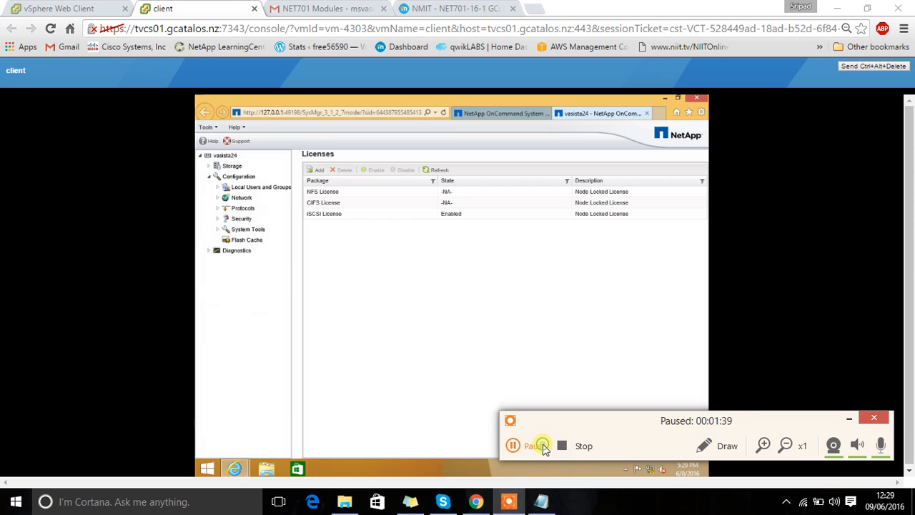
left_click(537, 445)
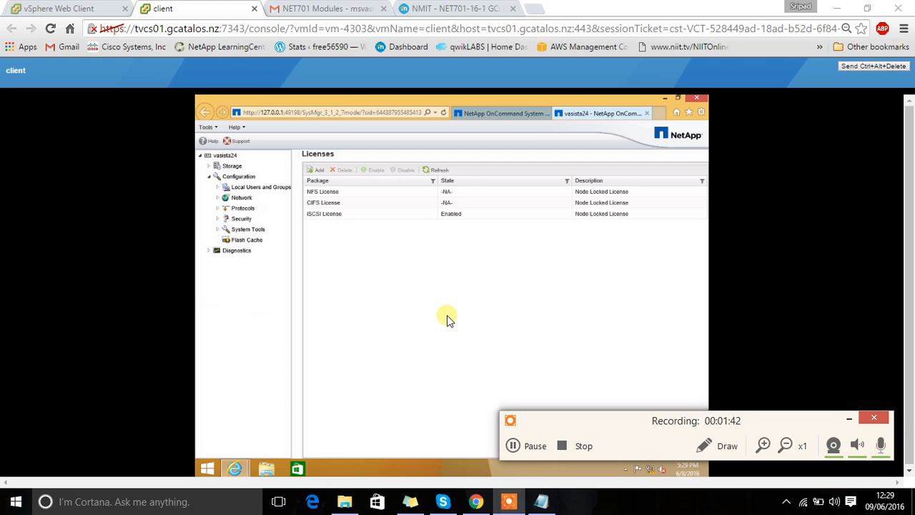
Step: Expand System Tools under Configuration and start adding a license package from the Licenses page
left_click(218, 229)
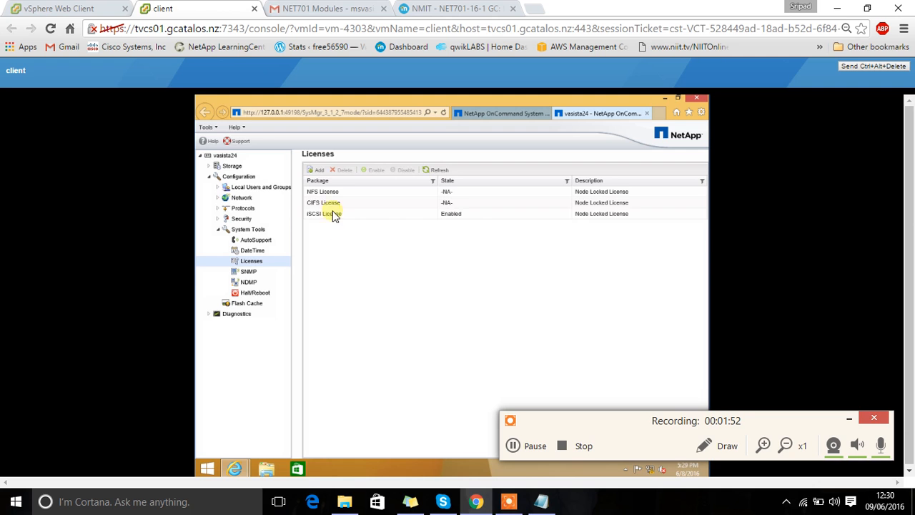
left_click(316, 169)
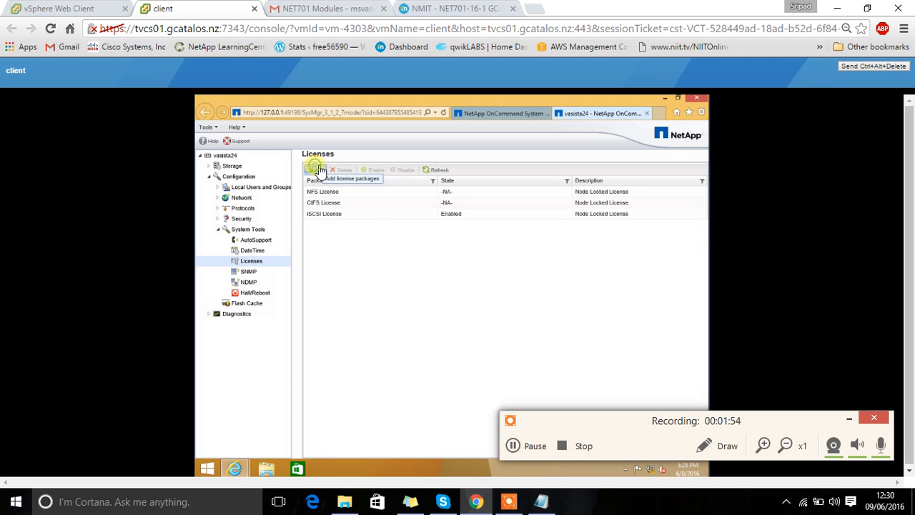
left_click(365, 272)
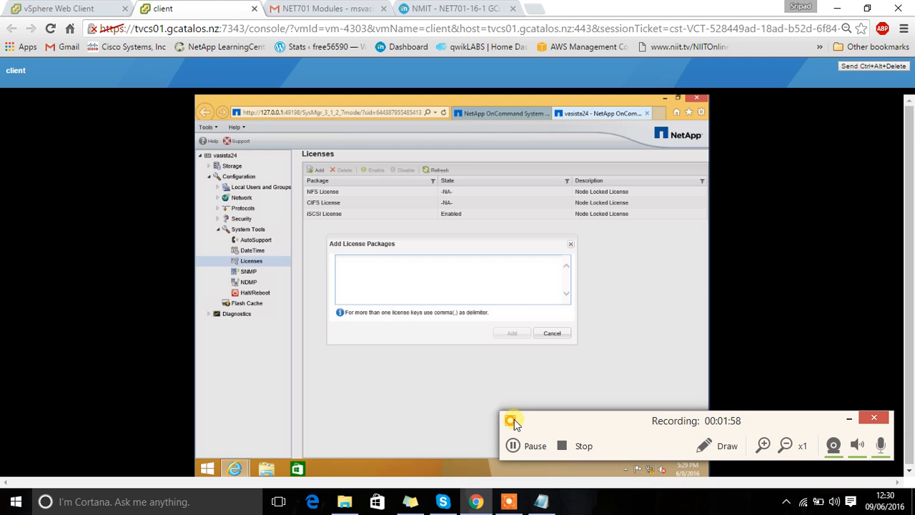
Step: Switch to the Notepad document, highlight the line holding the NFS license key, and minimize the document
left_click(549, 505)
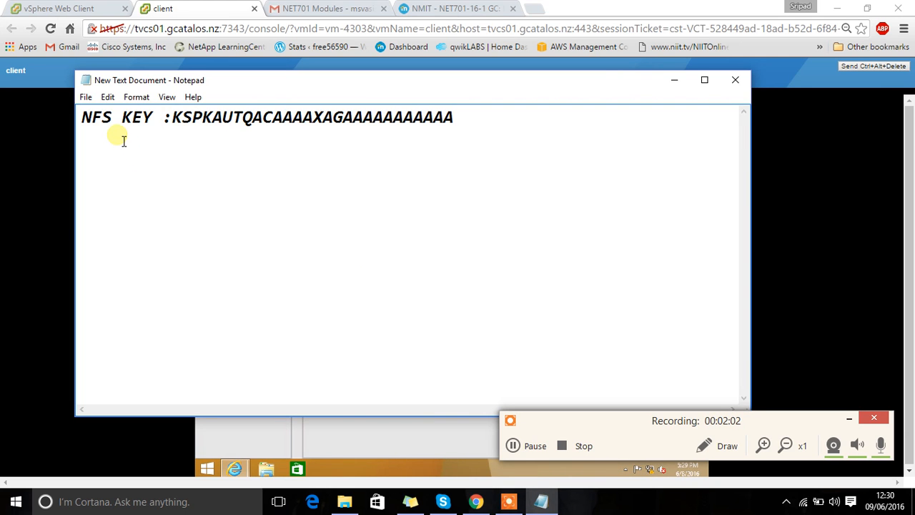
left_click(83, 118)
left_click_drag(84, 120, 470, 133)
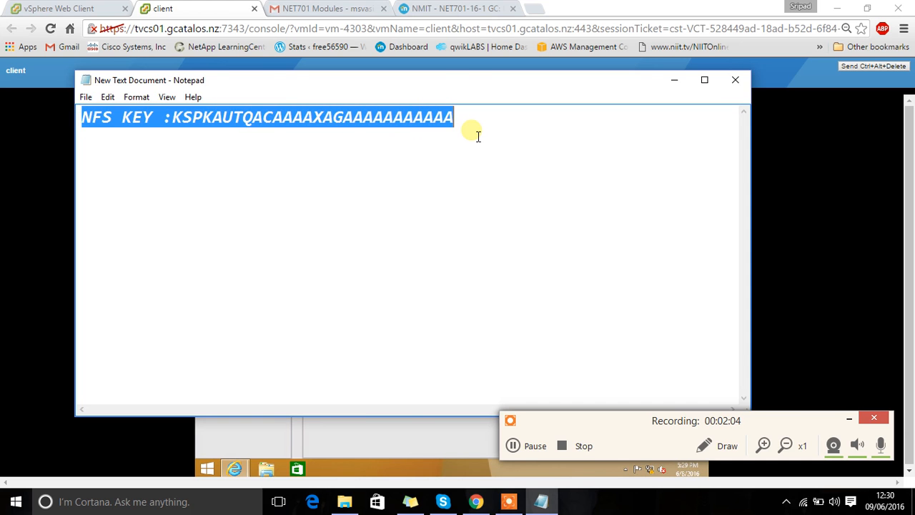
left_click(469, 133)
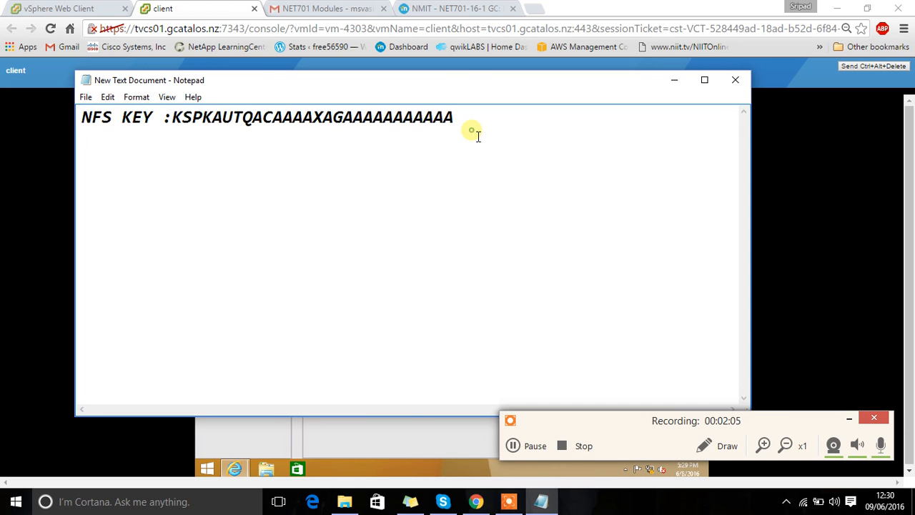
left_click(674, 80)
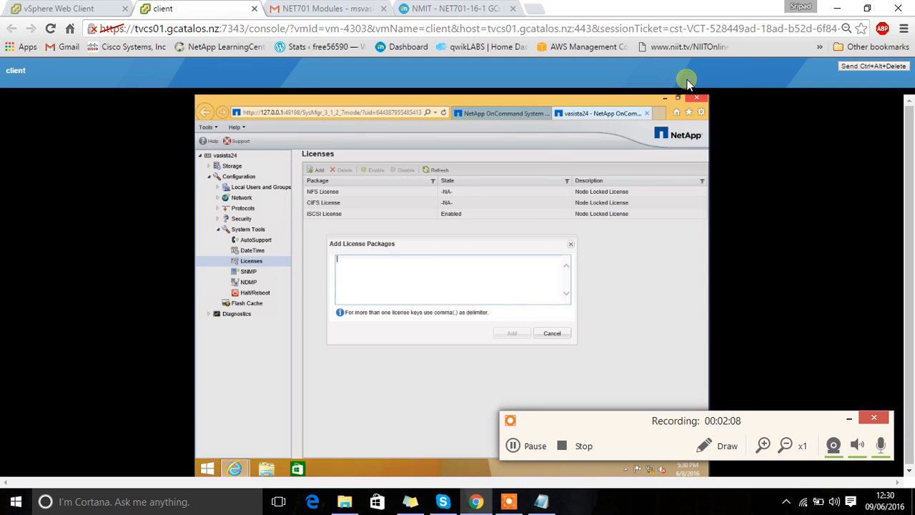
left_click(512, 446)
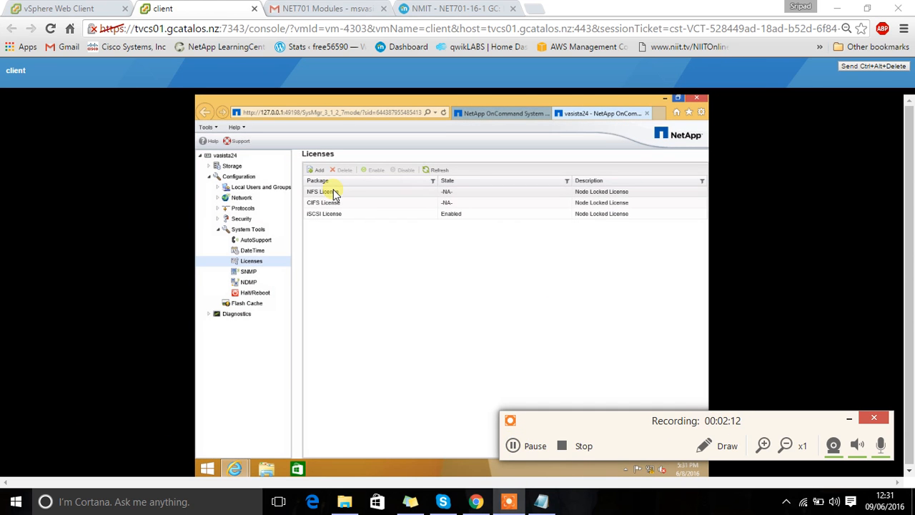
Step: Select the NFS License package in the license list
left_click(331, 194)
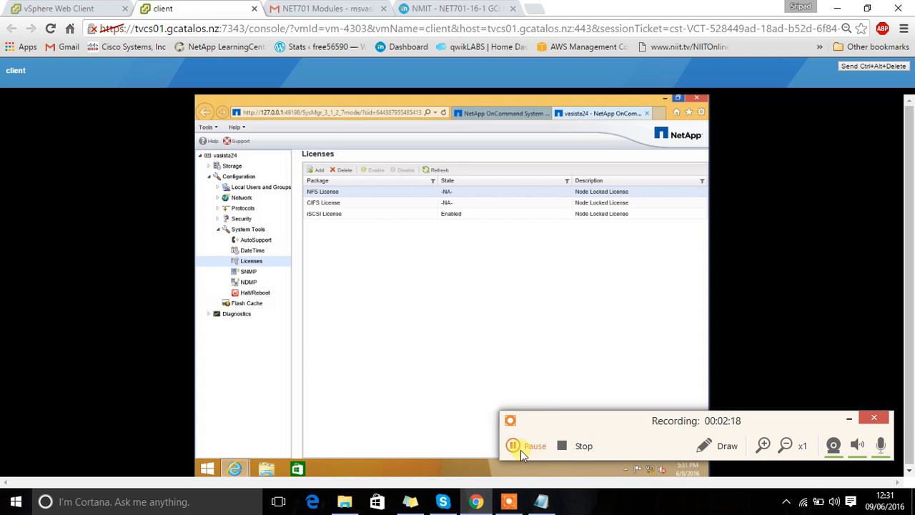
left_click(520, 450)
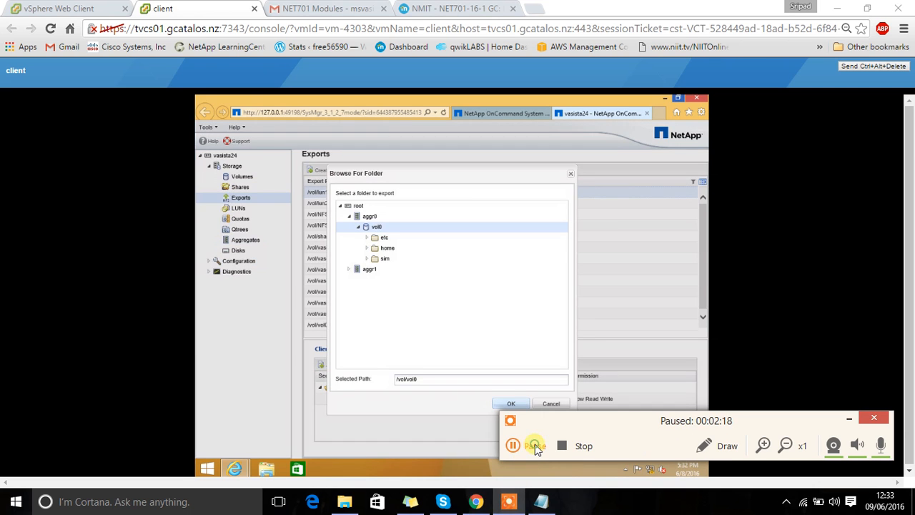
left_click(533, 447)
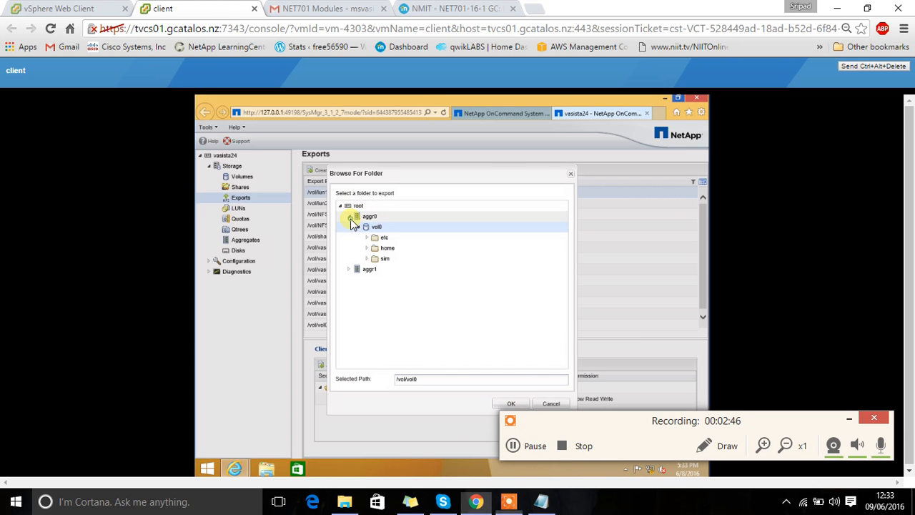
Step: Collapse and re-expand aggr0 in the export folder browser to examine its volume and folders
left_click(350, 217)
left_click(350, 218)
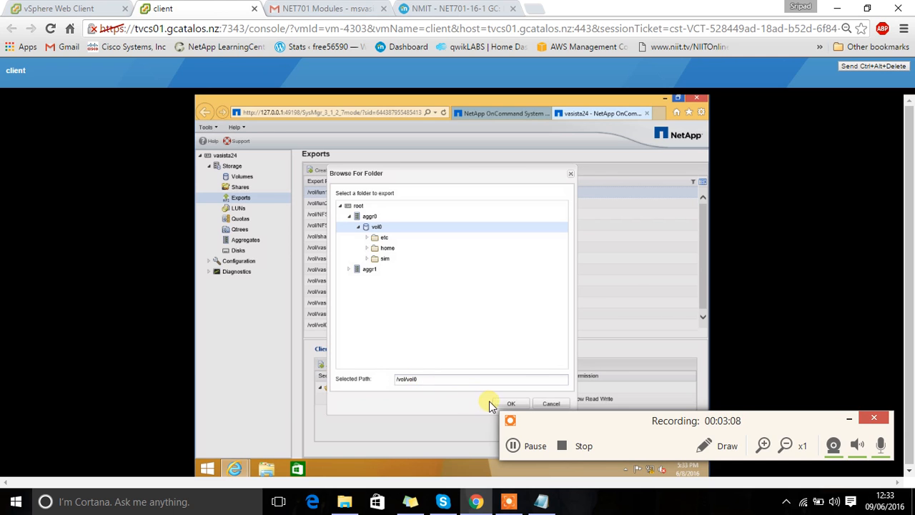
left_click(512, 446)
left_click(523, 447)
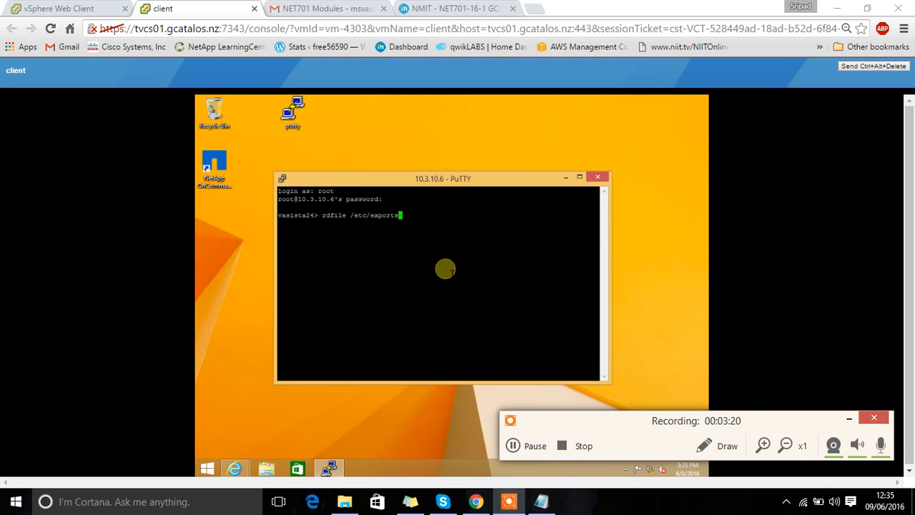
Step: Switch to the NET701 exercise guide and read through the Module 4 command-line steps for exporting volumes and qtrees over NFS
left_click(336, 9)
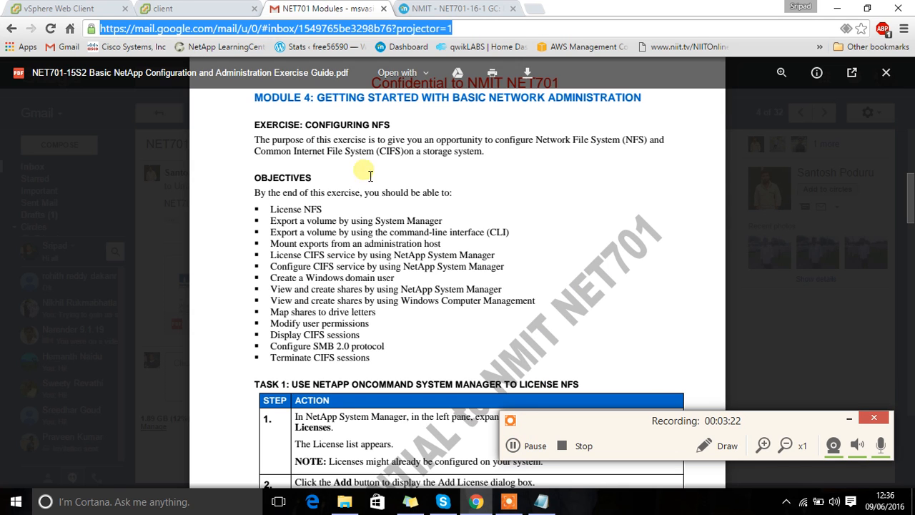
key("Down")
key("Down")
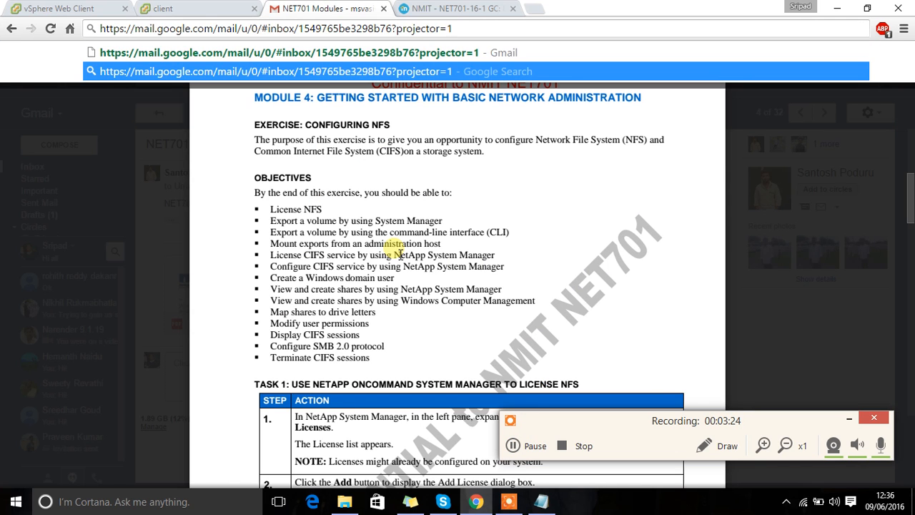
left_click(632, 251)
scroll(634, 256, "down", 1)
scroll(634, 256, "down", 20)
scroll(634, 256, "down", 8)
scroll(634, 256, "up", 3)
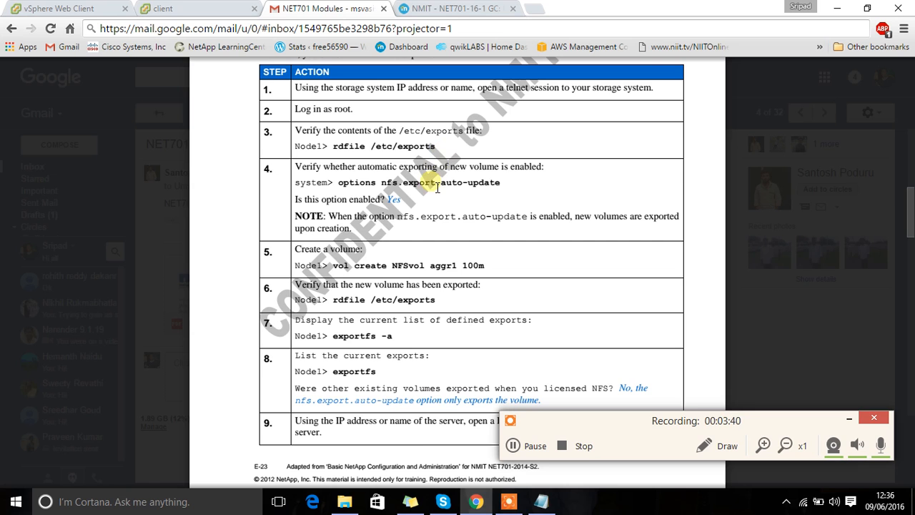
scroll(435, 185, "down", 1)
scroll(438, 187, "down", 5)
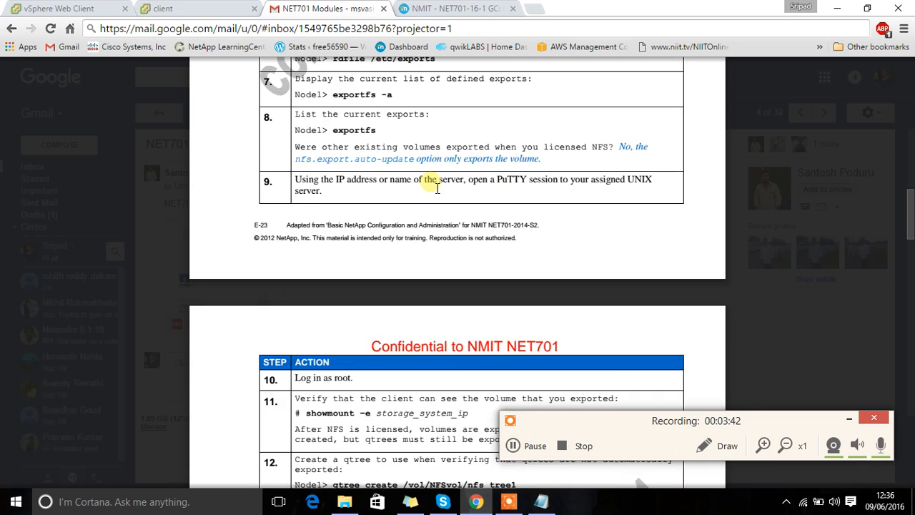
scroll(438, 187, "down", 7)
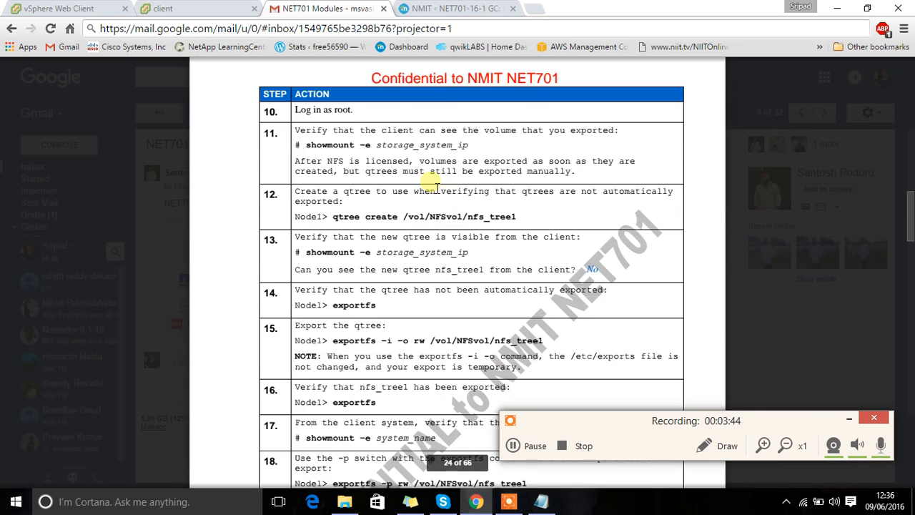
scroll(437, 187, "down", 1)
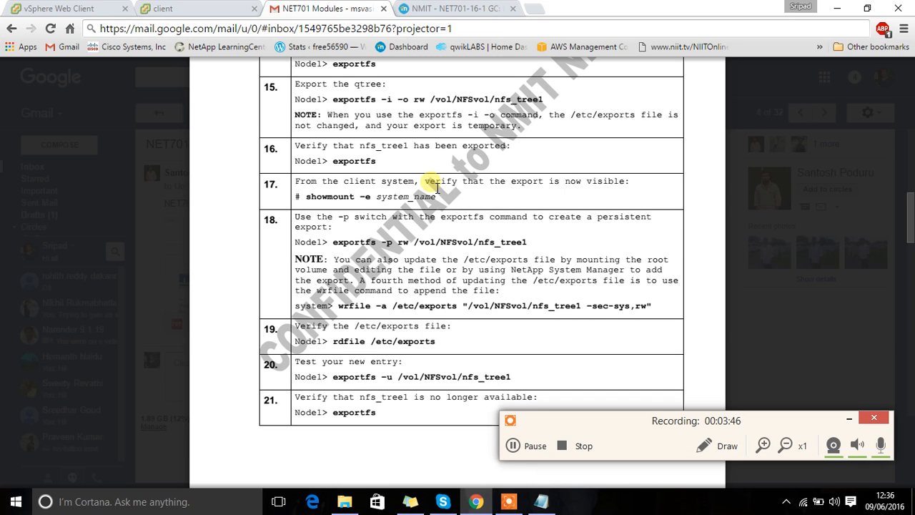
left_click(526, 447)
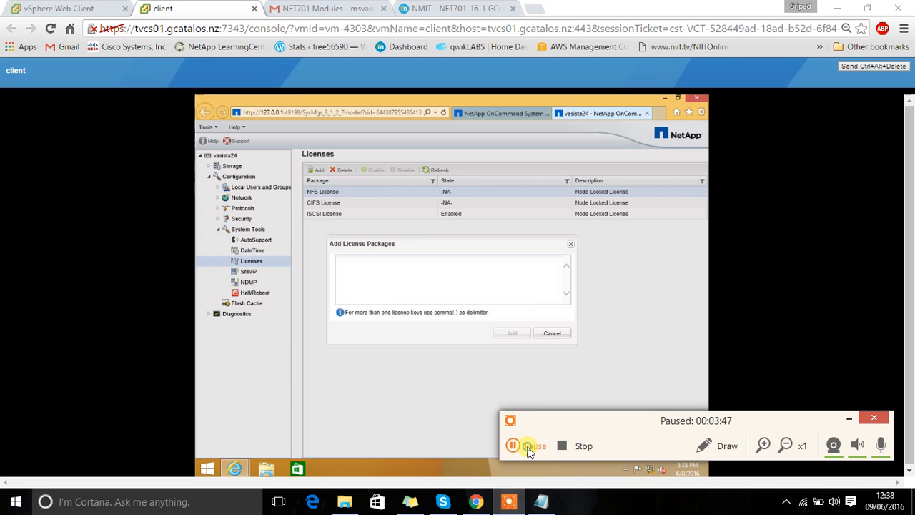
left_click(528, 447)
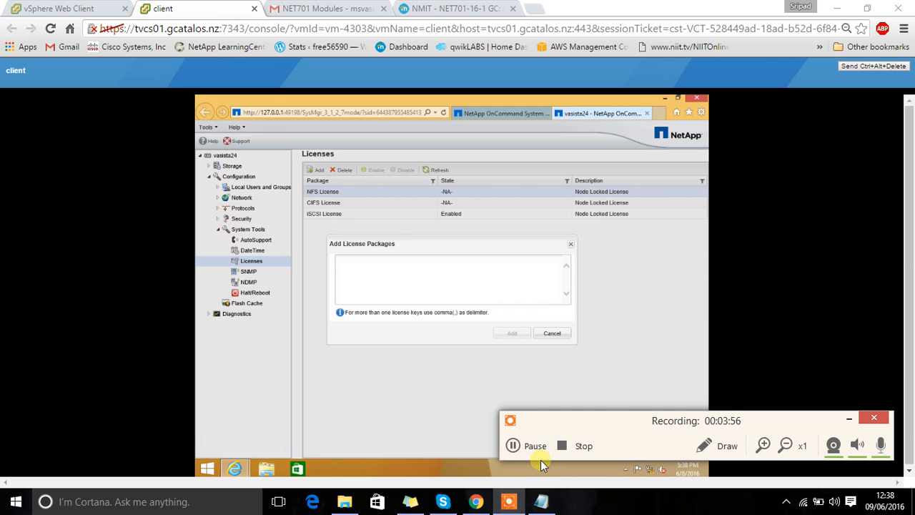
Step: Highlight the CIFS license key line in the Notepad document, minimize it, and return to the Add License Packages key field
left_click(543, 503)
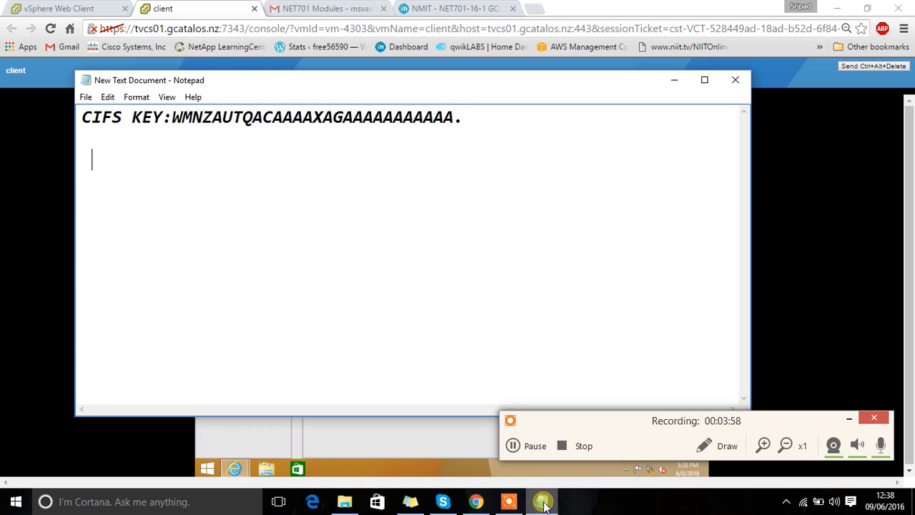
left_click_drag(83, 116, 480, 127)
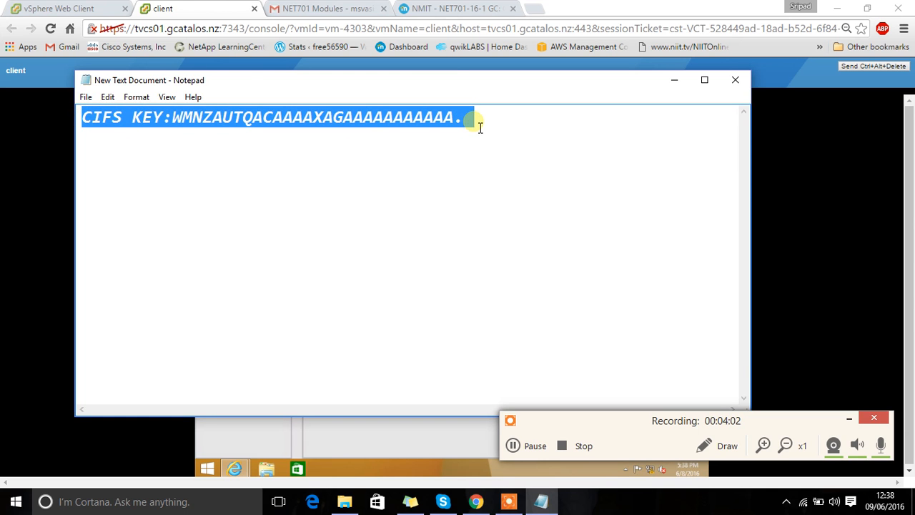
left_click(517, 306)
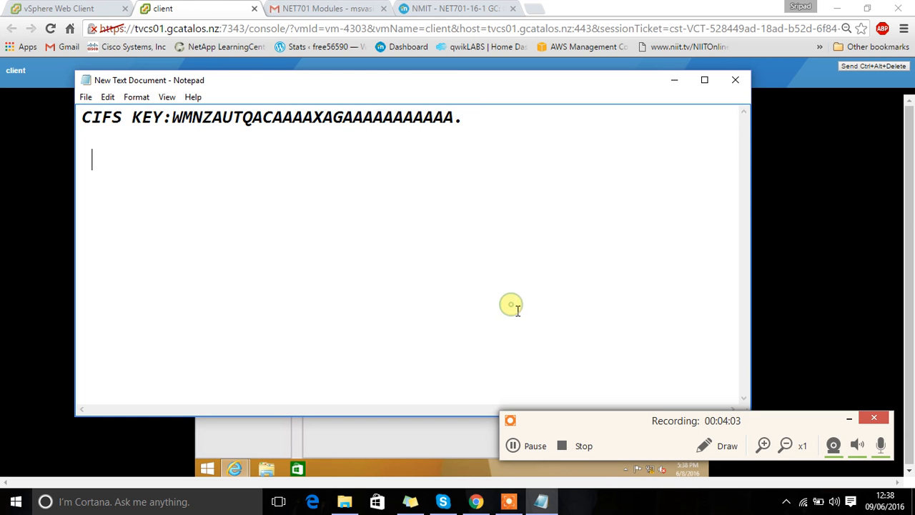
left_click(675, 80)
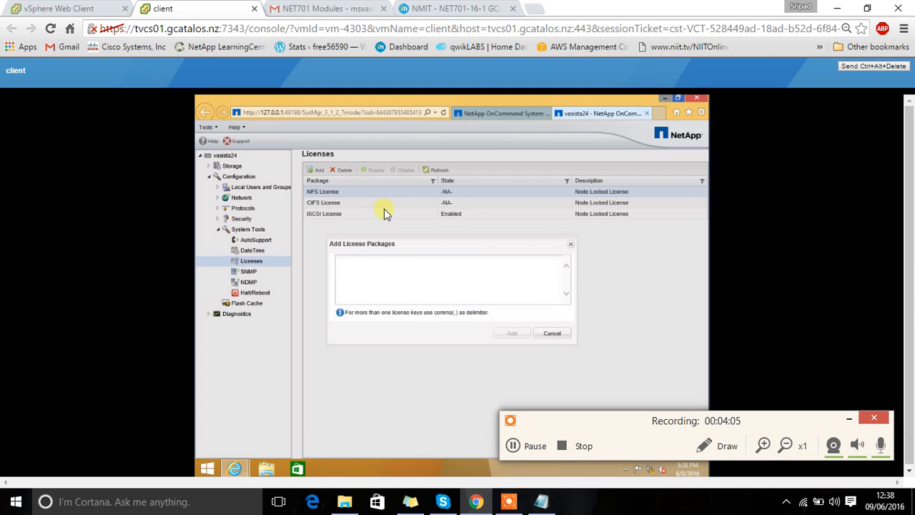
left_click(366, 274)
left_click(518, 446)
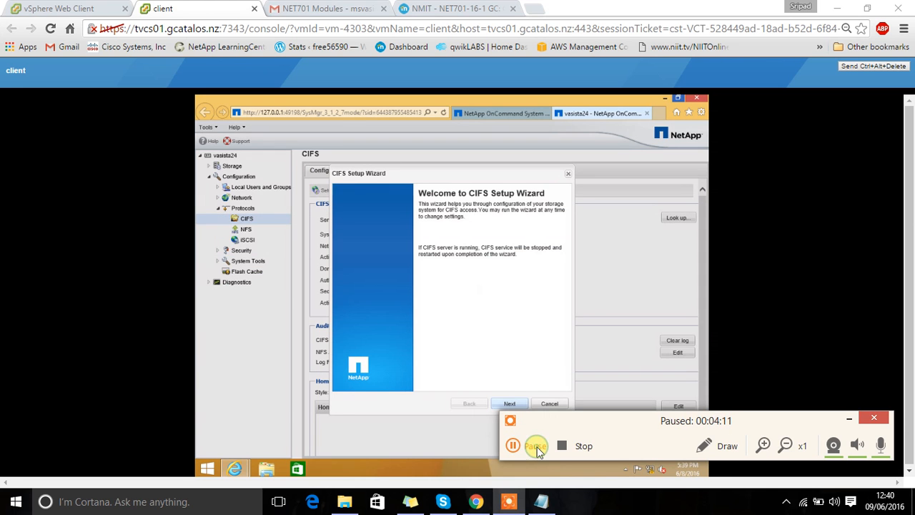
left_click(537, 447)
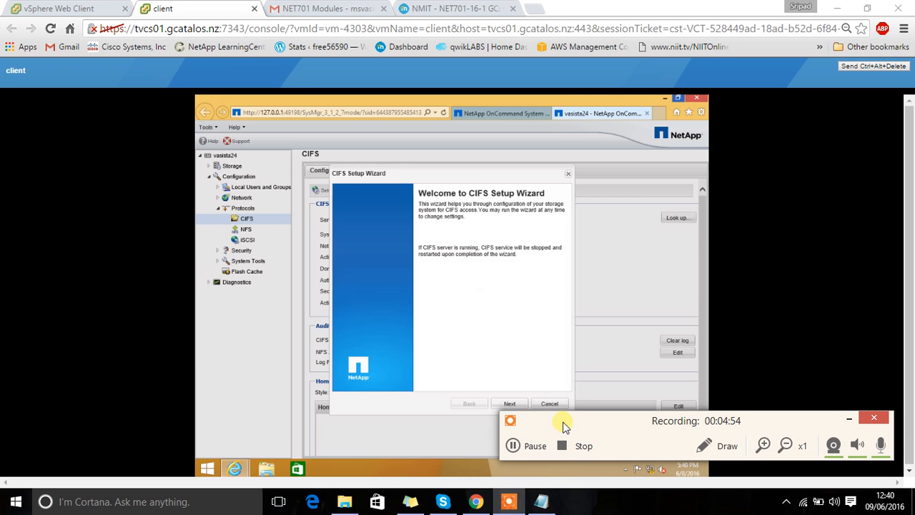
Step: Close the CIFS Setup Wizard without running it
left_click(567, 176)
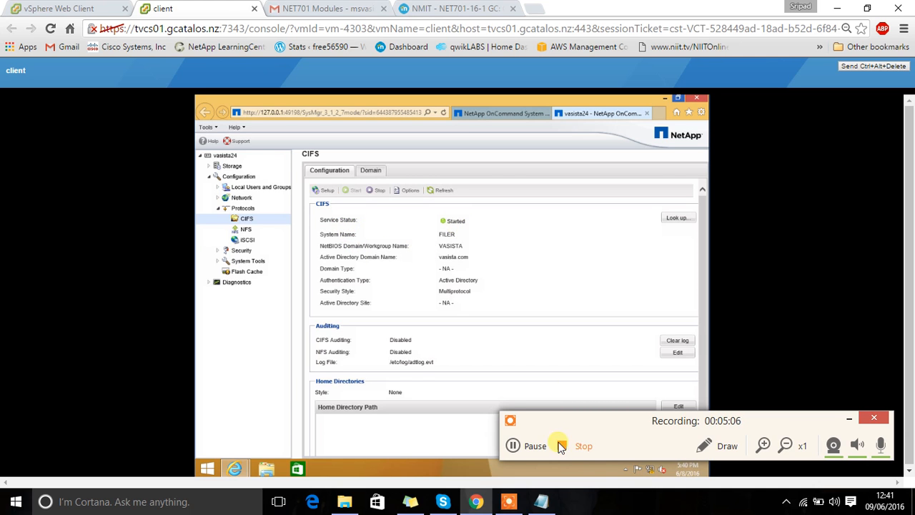
left_click(534, 446)
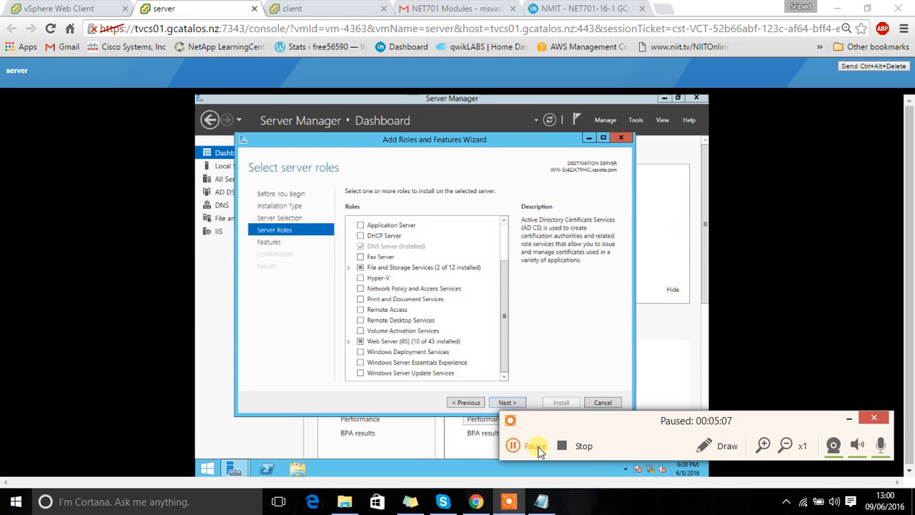
left_click(537, 446)
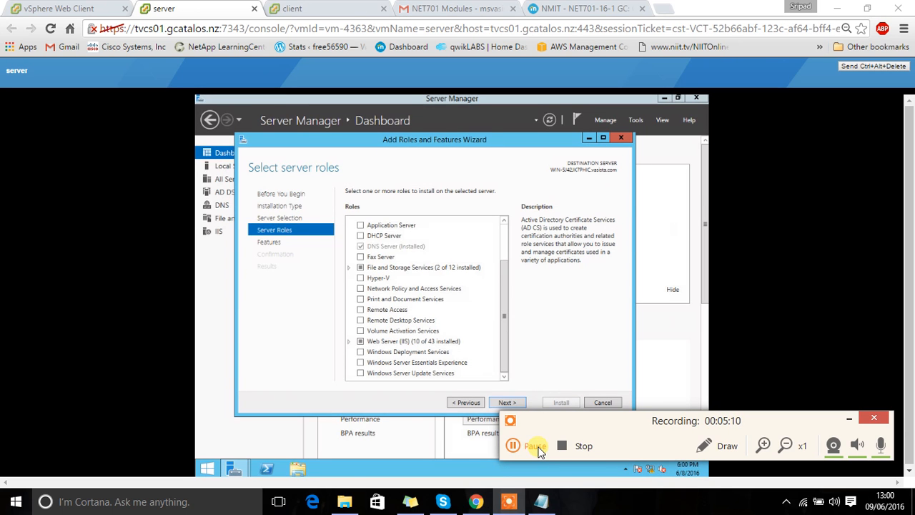
left_click(535, 445)
left_click(536, 446)
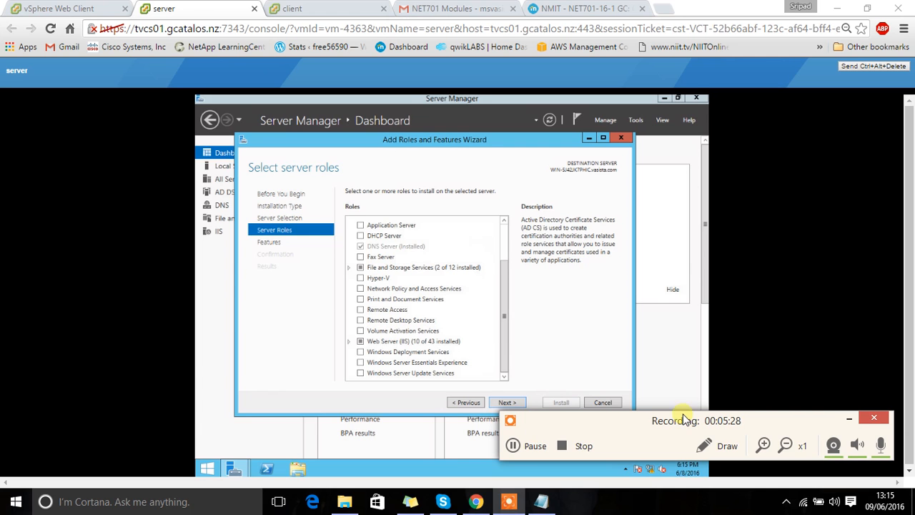
left_click(850, 419)
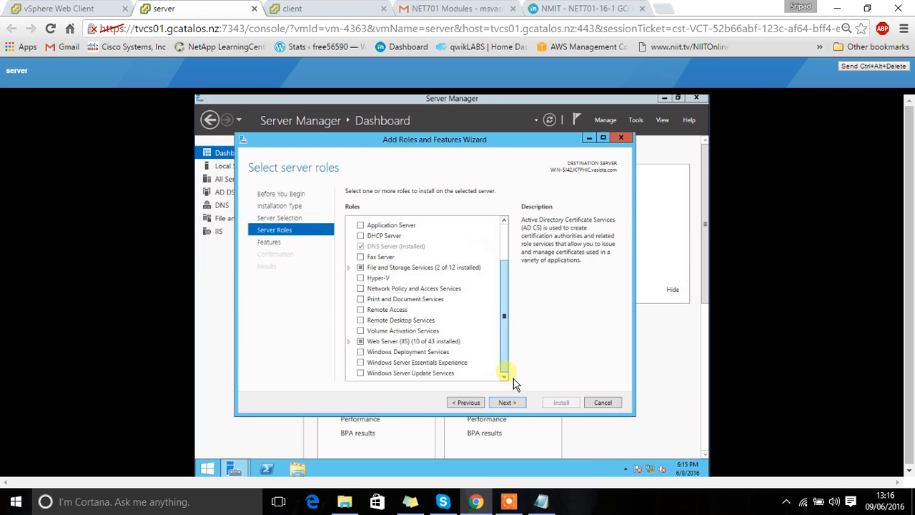
mouse_move(515, 504)
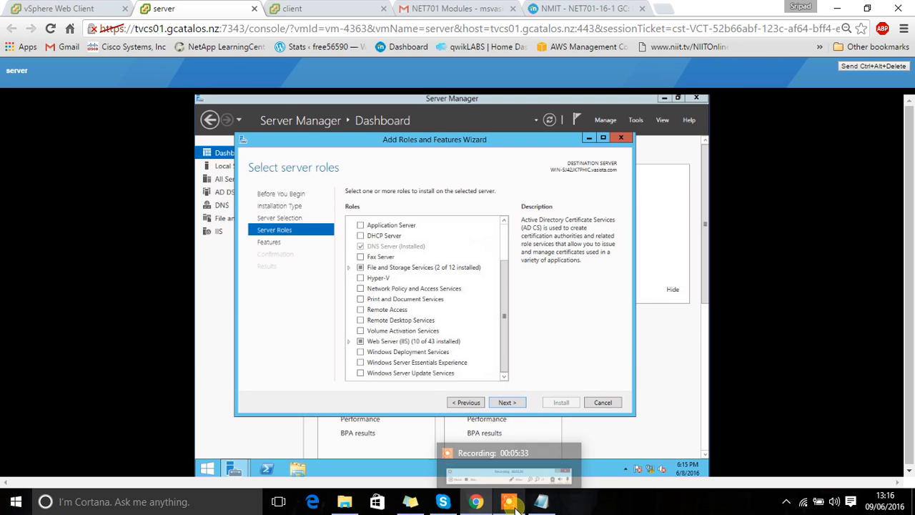
left_click(787, 502)
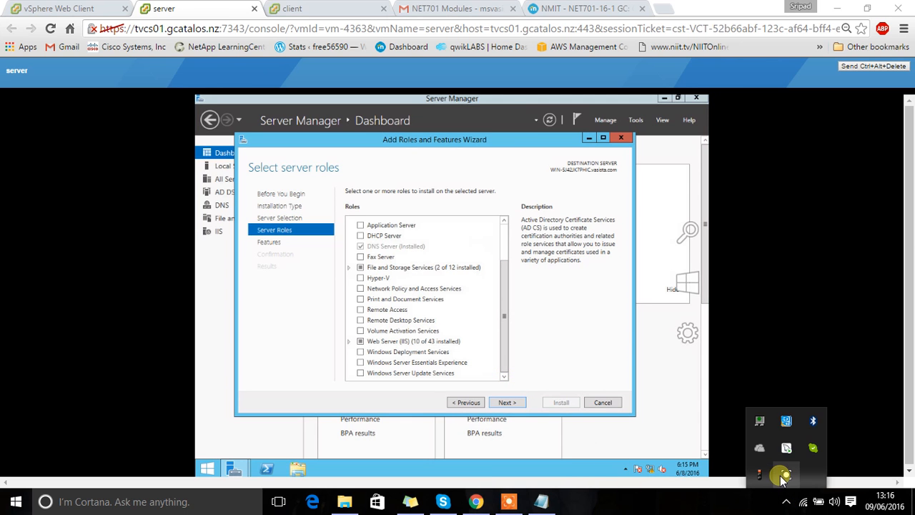
left_click(787, 476)
left_click(535, 448)
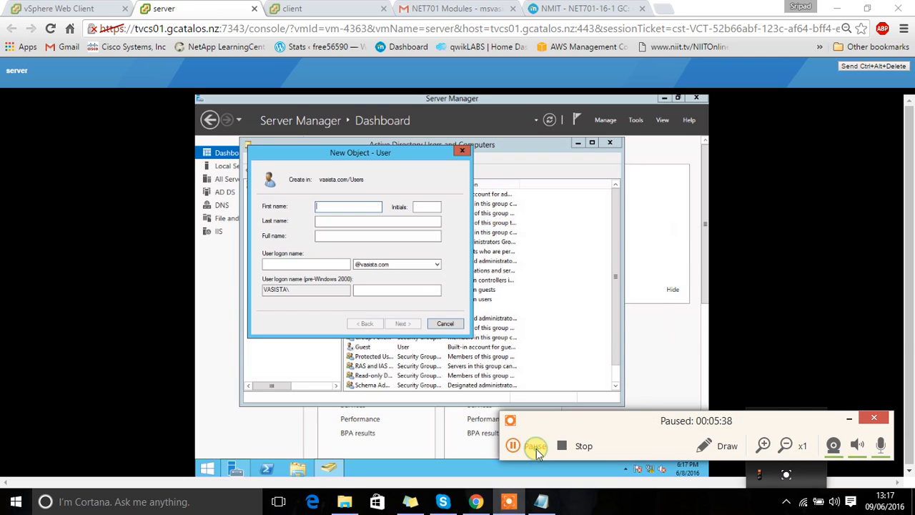
left_click(536, 449)
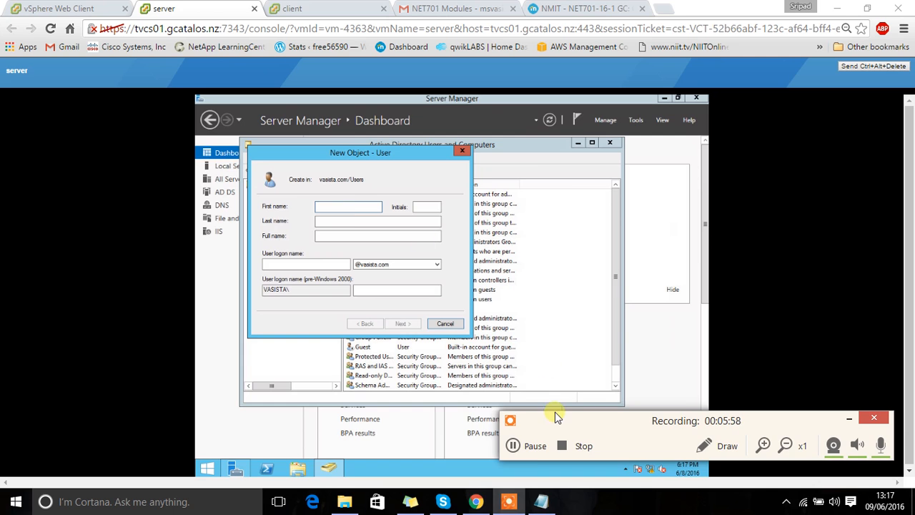
left_click(521, 450)
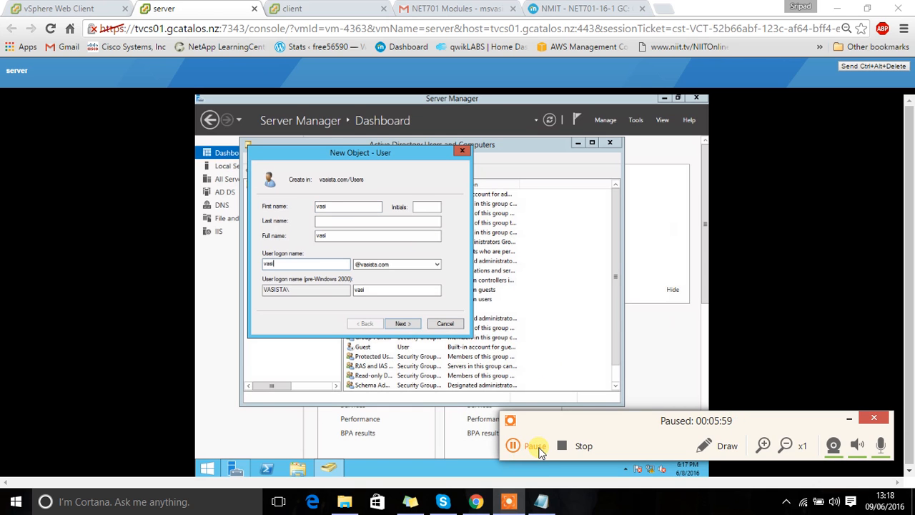
left_click(541, 450)
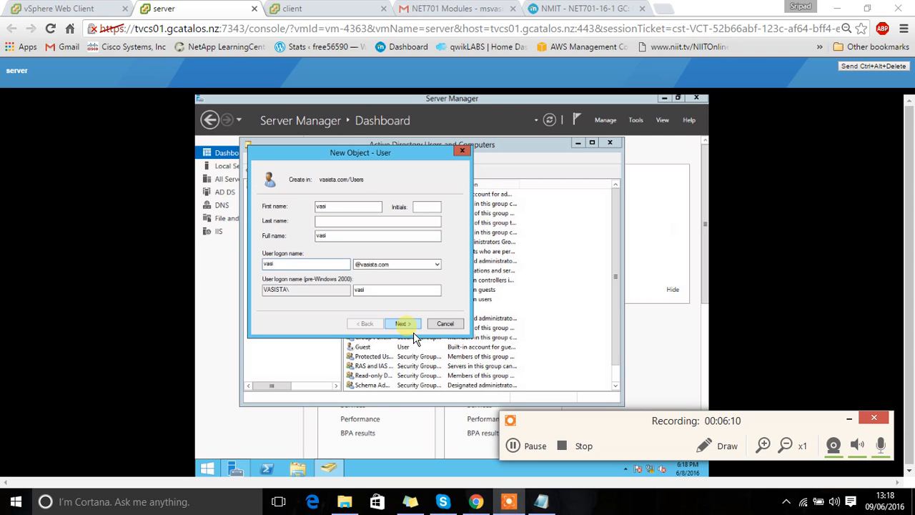
left_click(532, 446)
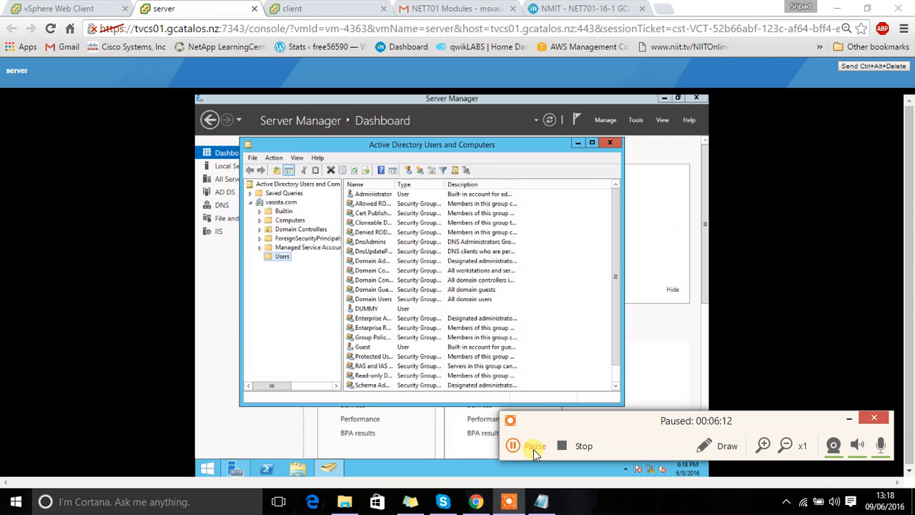
left_click(534, 448)
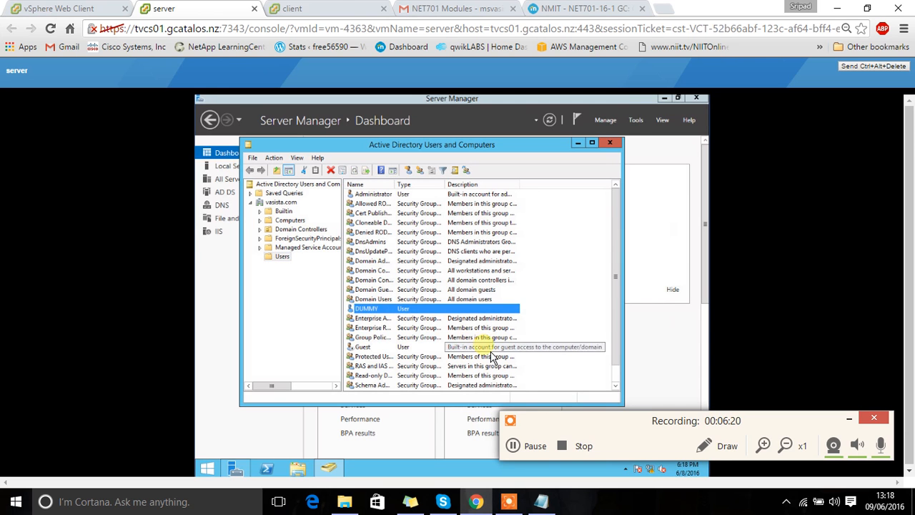
left_click(527, 443)
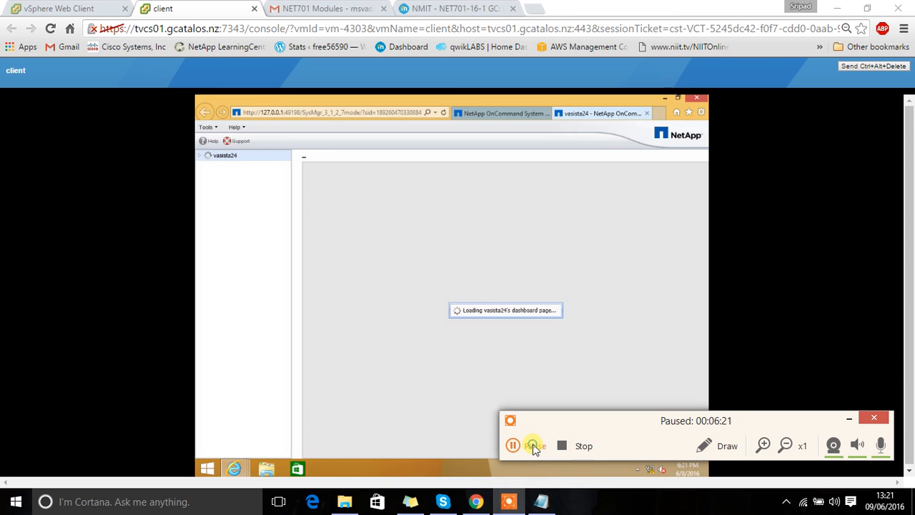
left_click(533, 444)
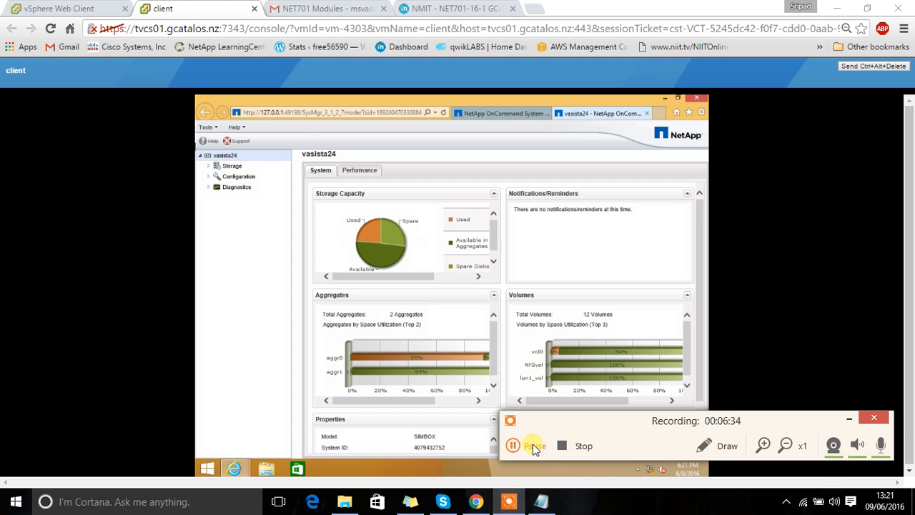
left_click(533, 446)
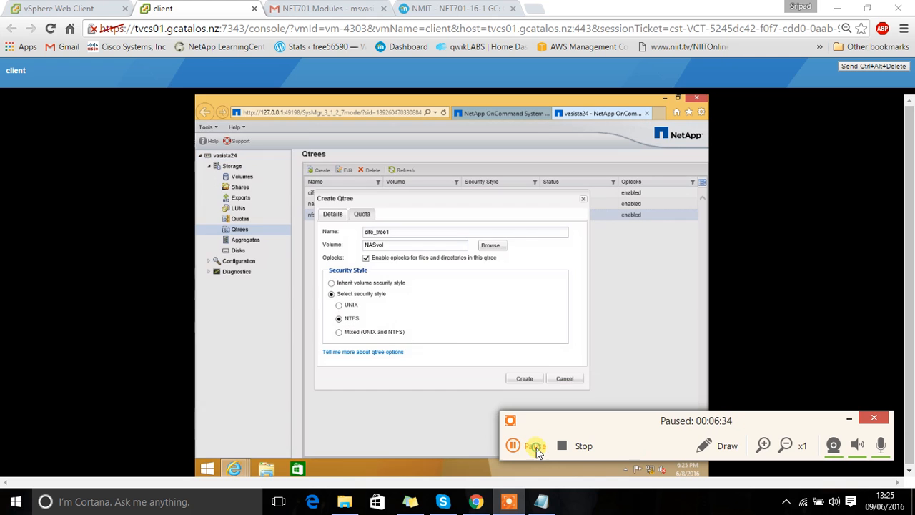
left_click(536, 447)
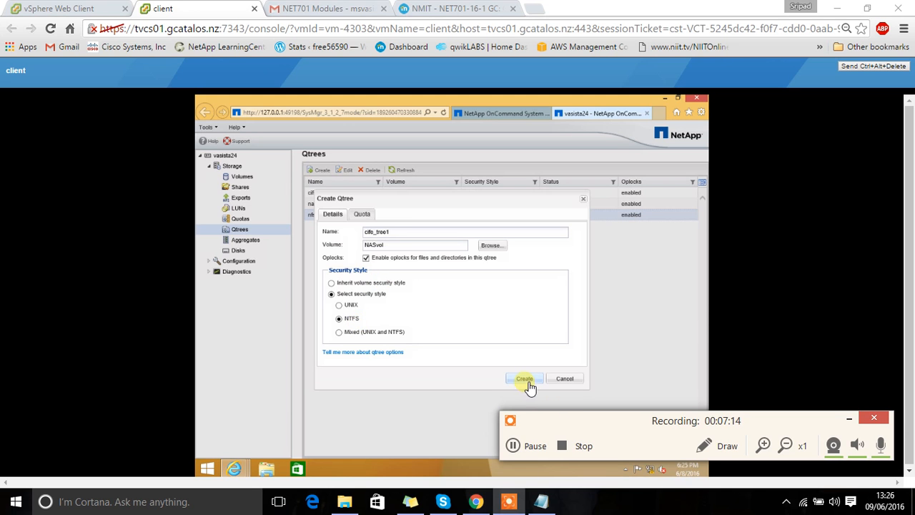
left_click(514, 446)
left_click(535, 445)
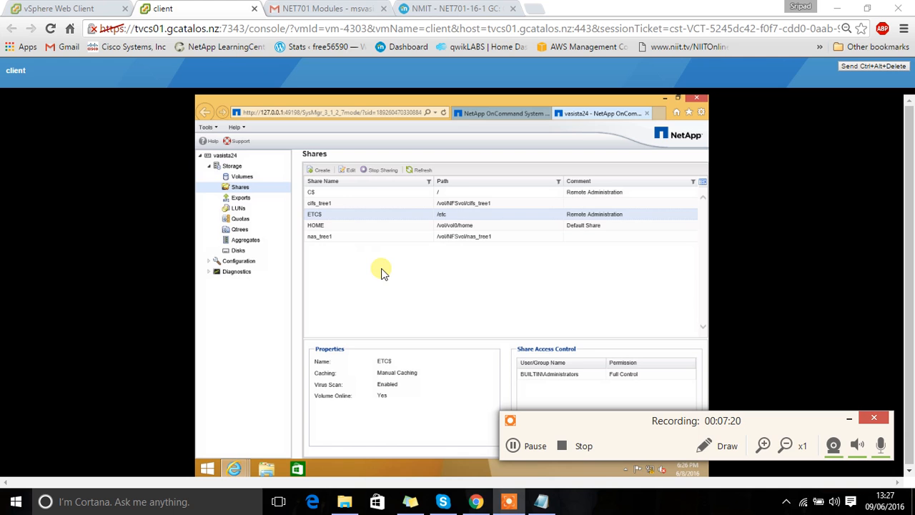
Step: Select the C$ share in the storage system's Shares list to view its properties and access control
left_click(318, 194)
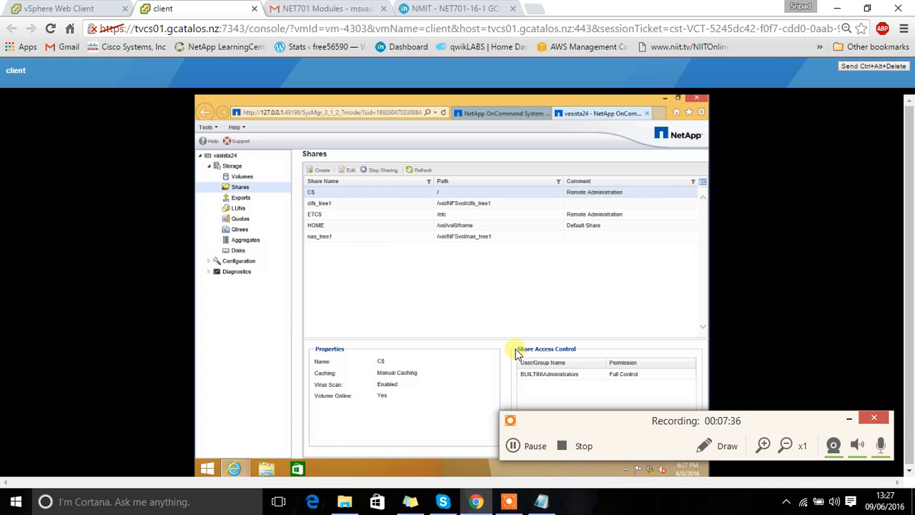
left_click(529, 446)
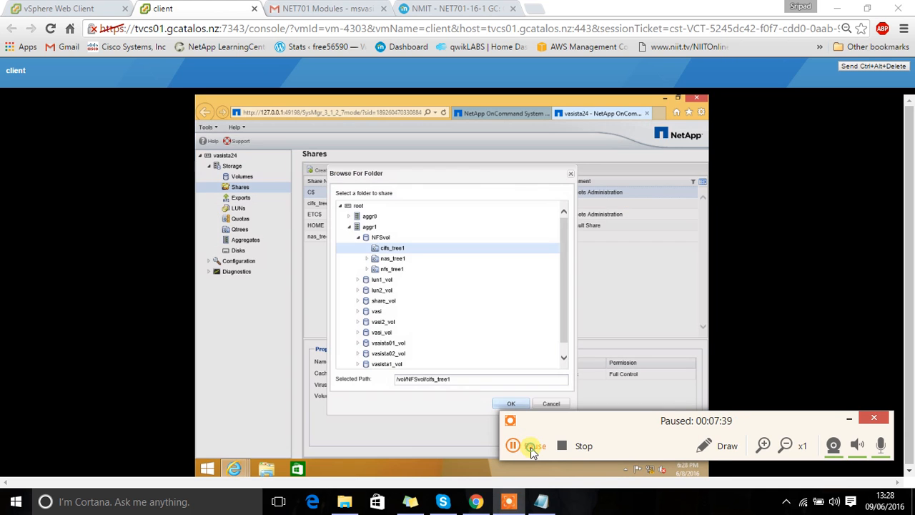
left_click(533, 446)
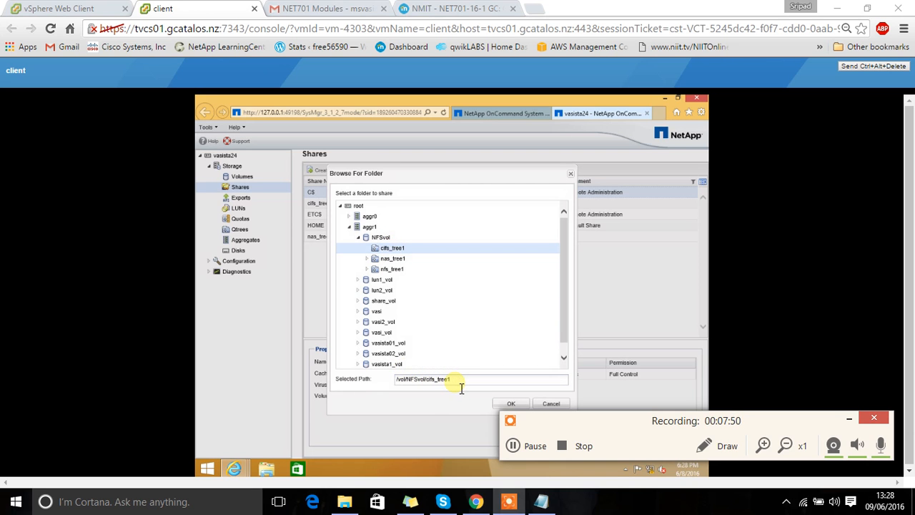
Step: Highlight the selected folder path /vol/NFSvol/cifs_tree1 in the Browse For Folder dialog
left_click_drag(461, 386, 399, 386)
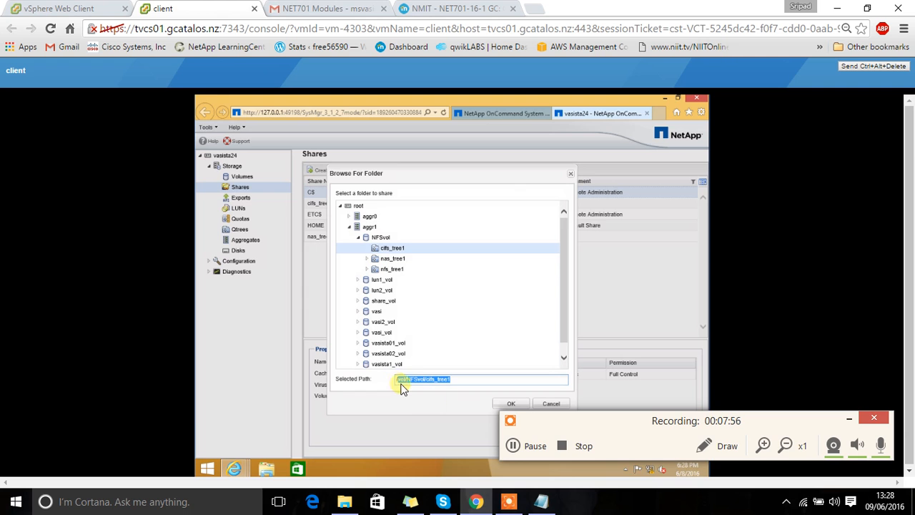
left_click(520, 447)
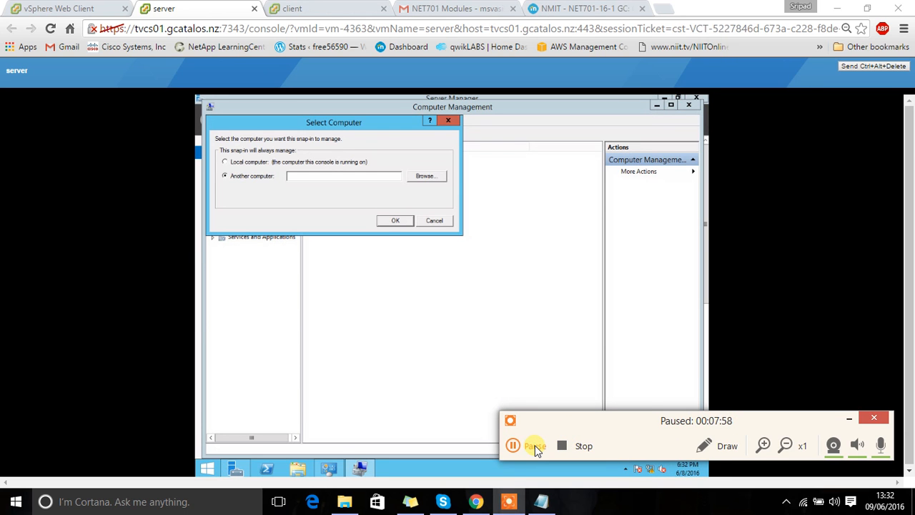
left_click(536, 446)
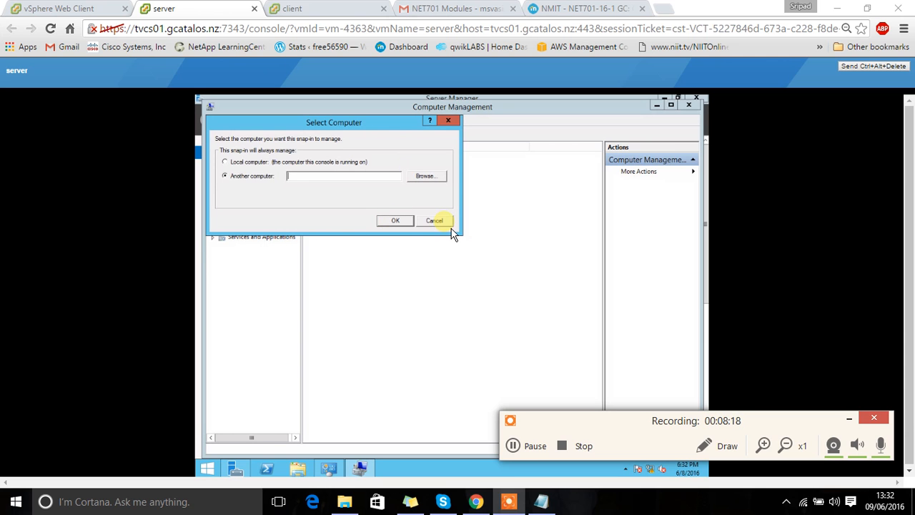
left_click(514, 447)
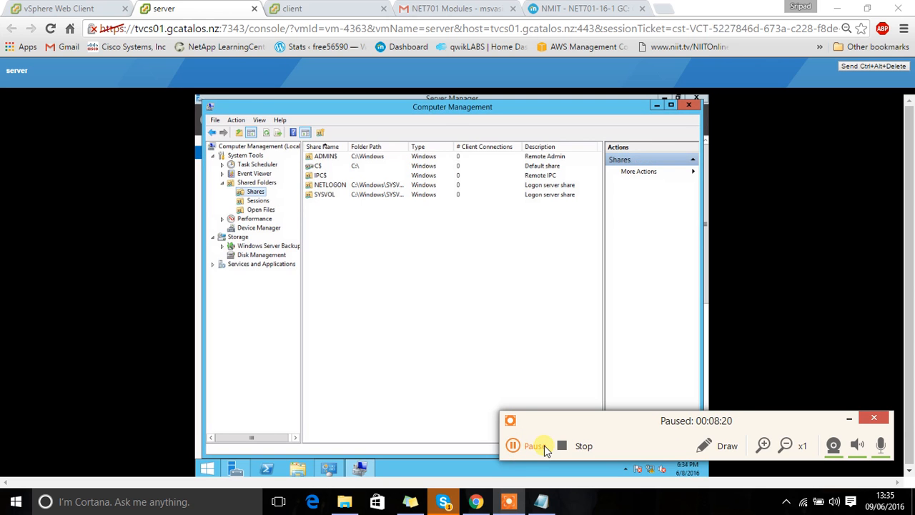
left_click(543, 446)
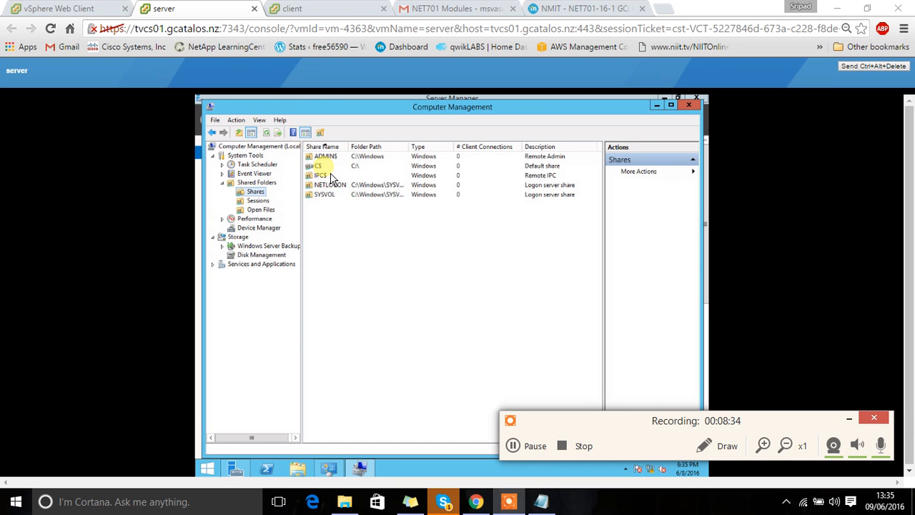
Step: Select the C$ share among the shared folders listed in Computer Management
left_click(336, 166)
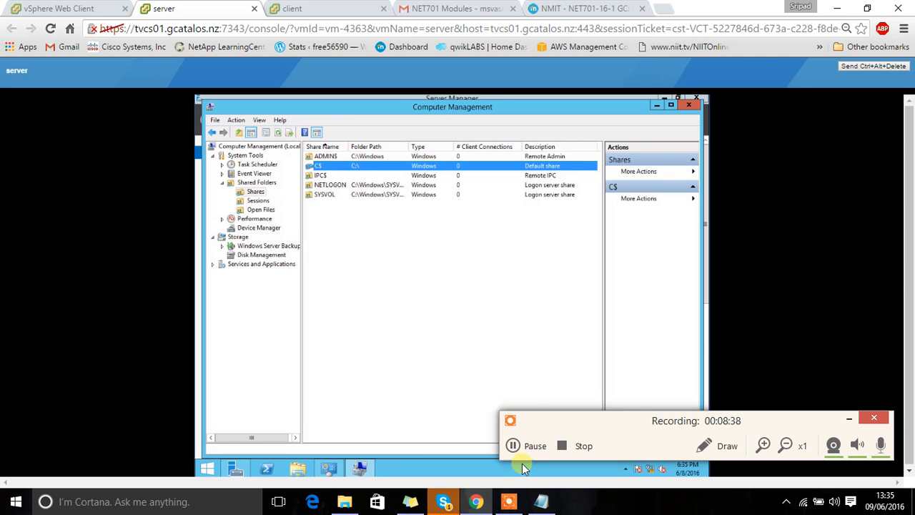
left_click(522, 443)
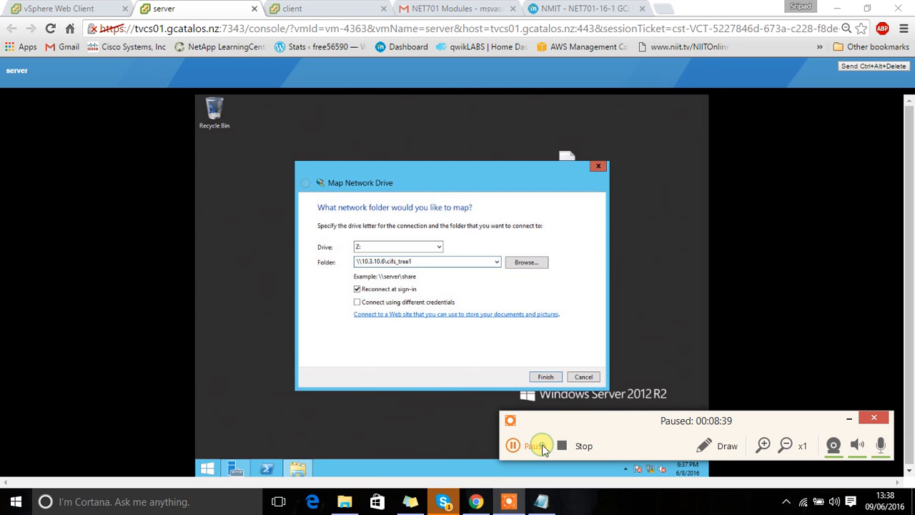
left_click(543, 447)
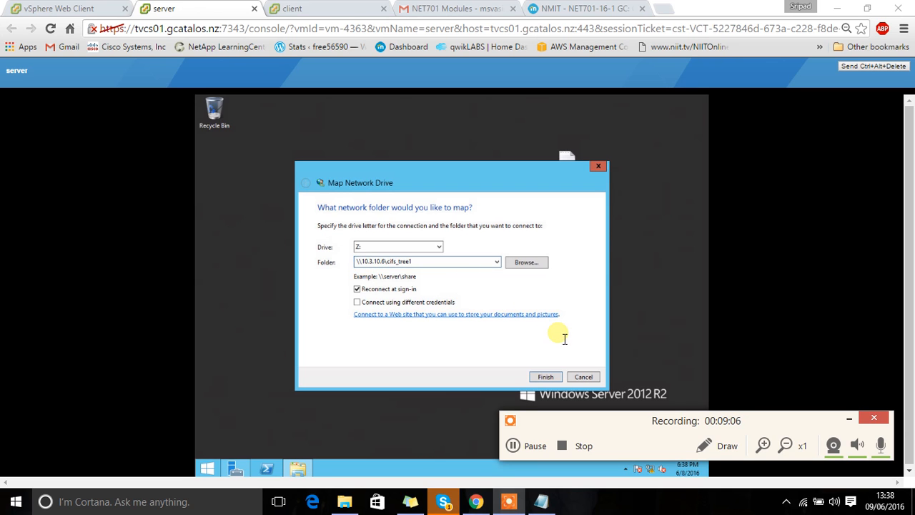
Step: Finish mapping the network folder \\10.3.10.6\cifs_tree1 to drive Z:
left_click(547, 383)
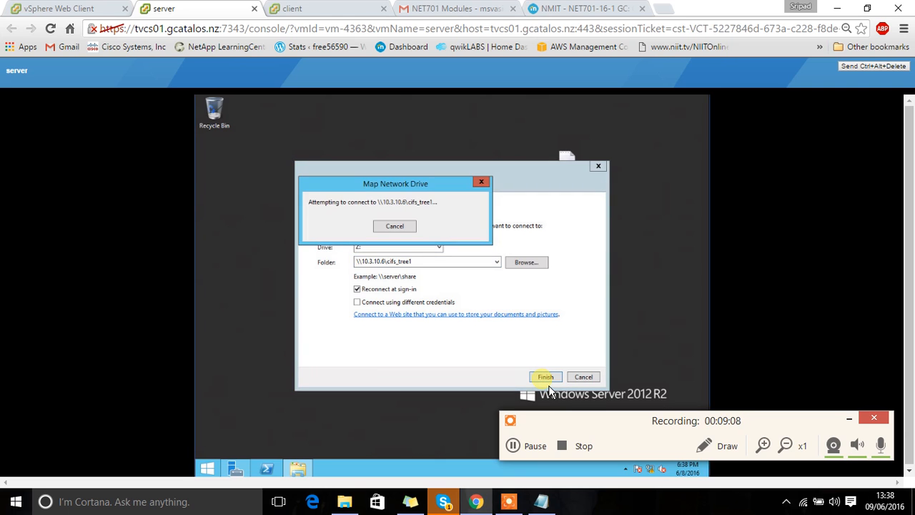
left_click(521, 446)
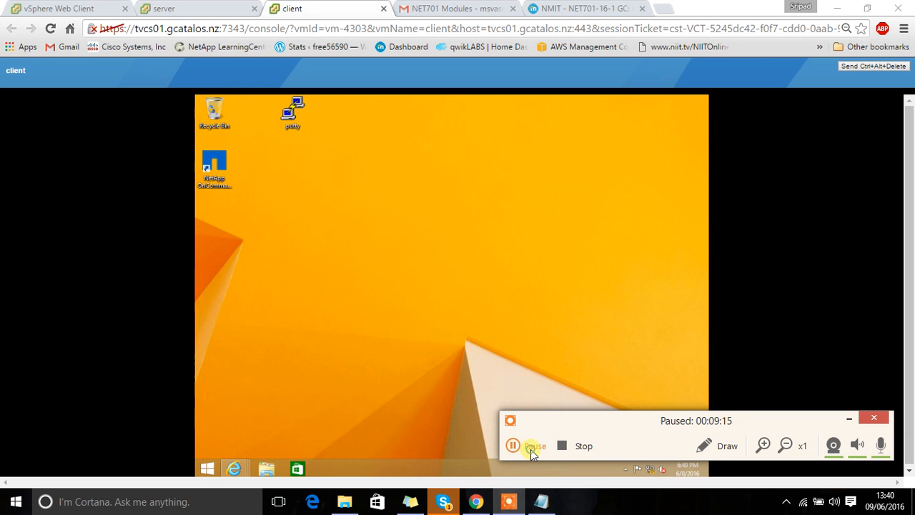
left_click(529, 446)
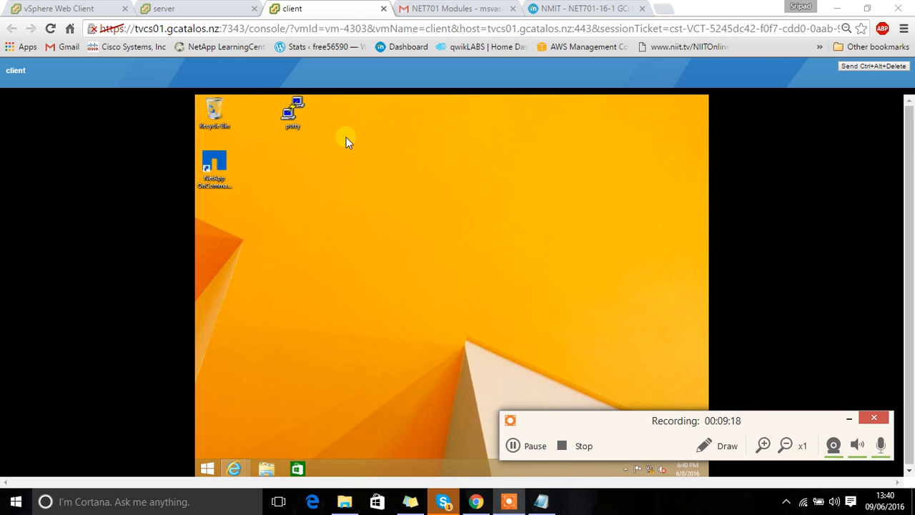
Step: Launch PuTTY on the client desktop and open an SSH connection to host 10.3.10.6 on port 22
double_click(295, 109)
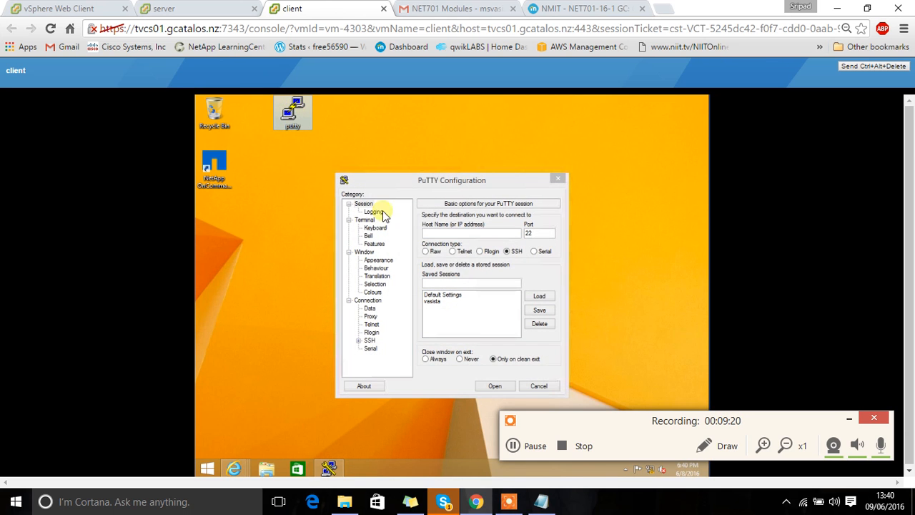
left_click(444, 233)
type("10.3")
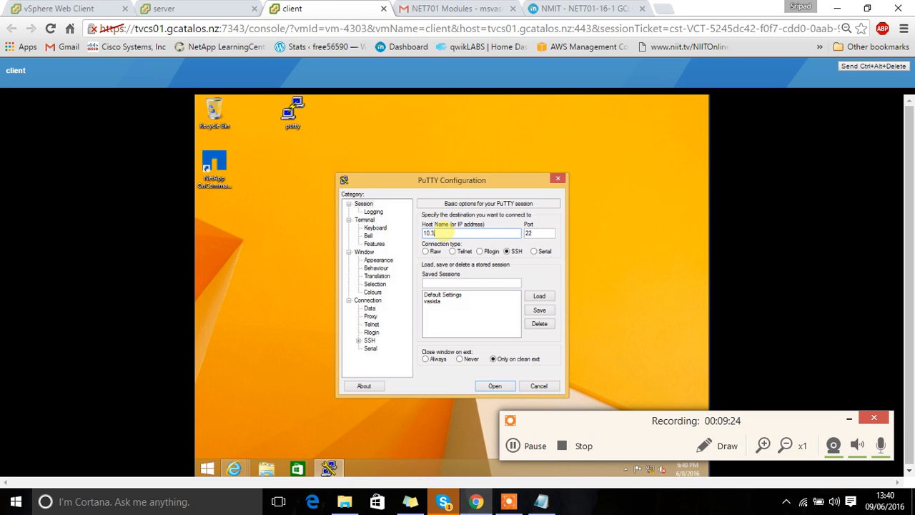
type(".10.6")
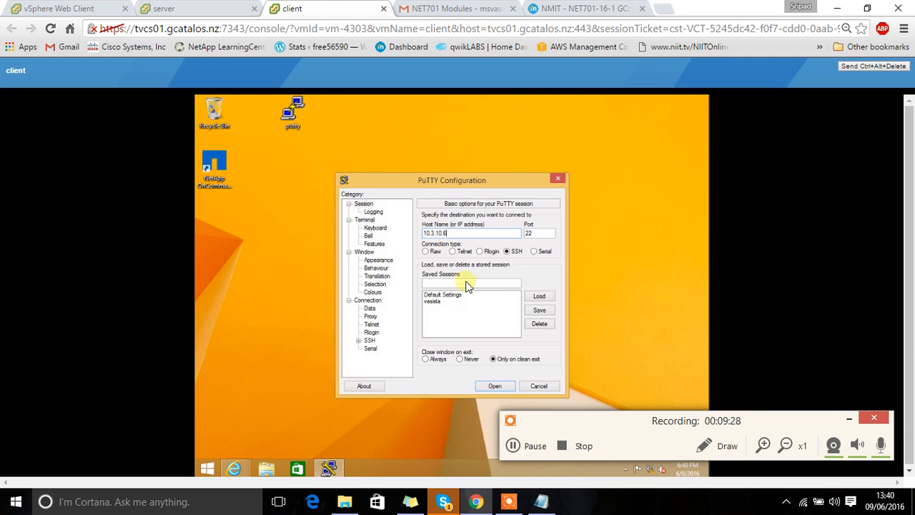
left_click(432, 301)
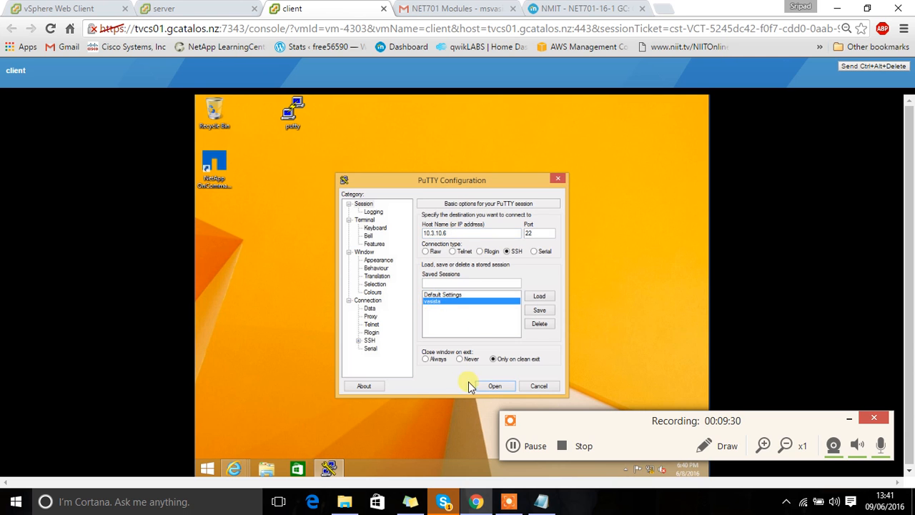
left_click(491, 385)
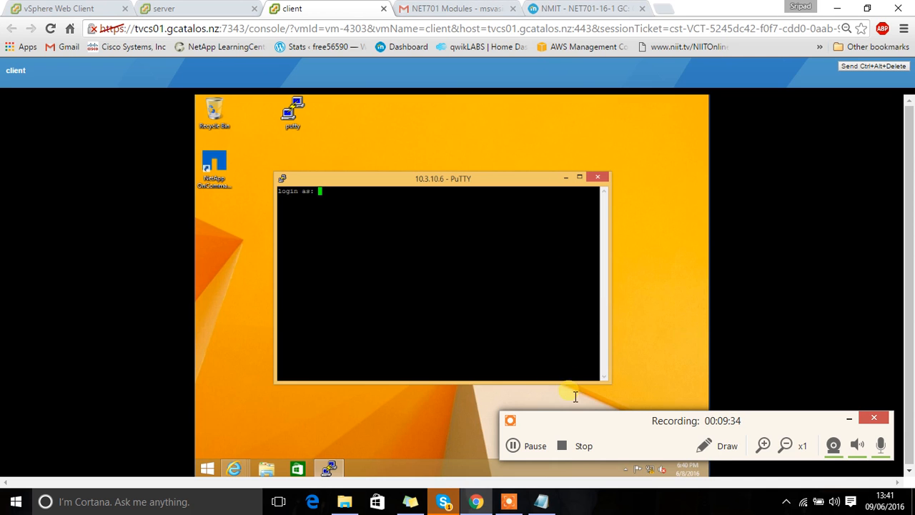
left_click(527, 446)
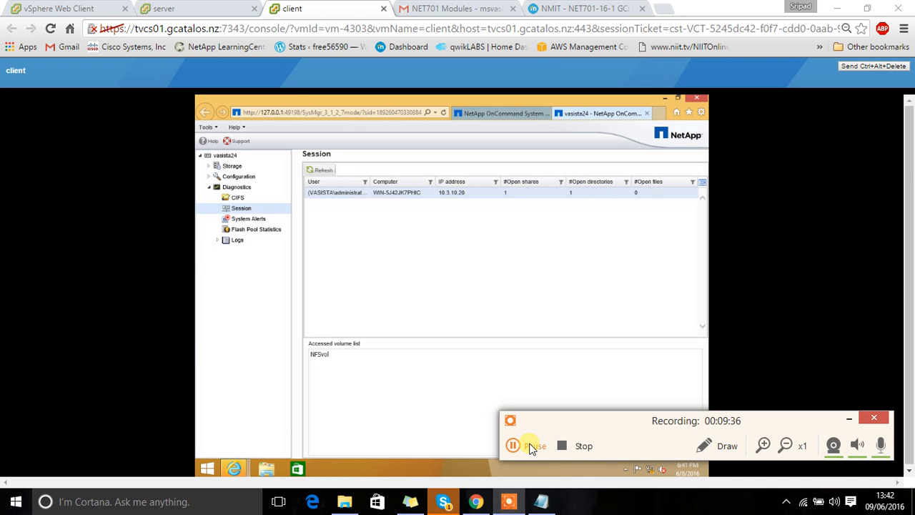